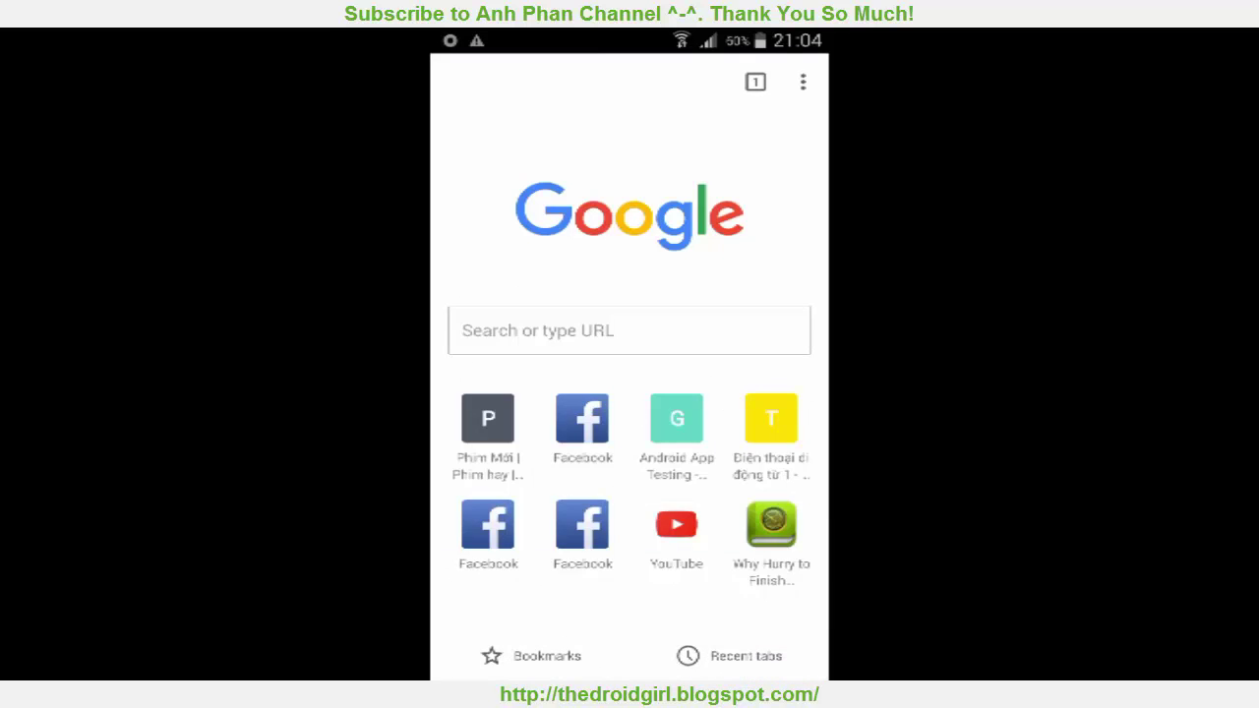
Search Google in Chrome for 'whatsapp beta version'
{"action": "left_click", "coordinate": [630, 330]}
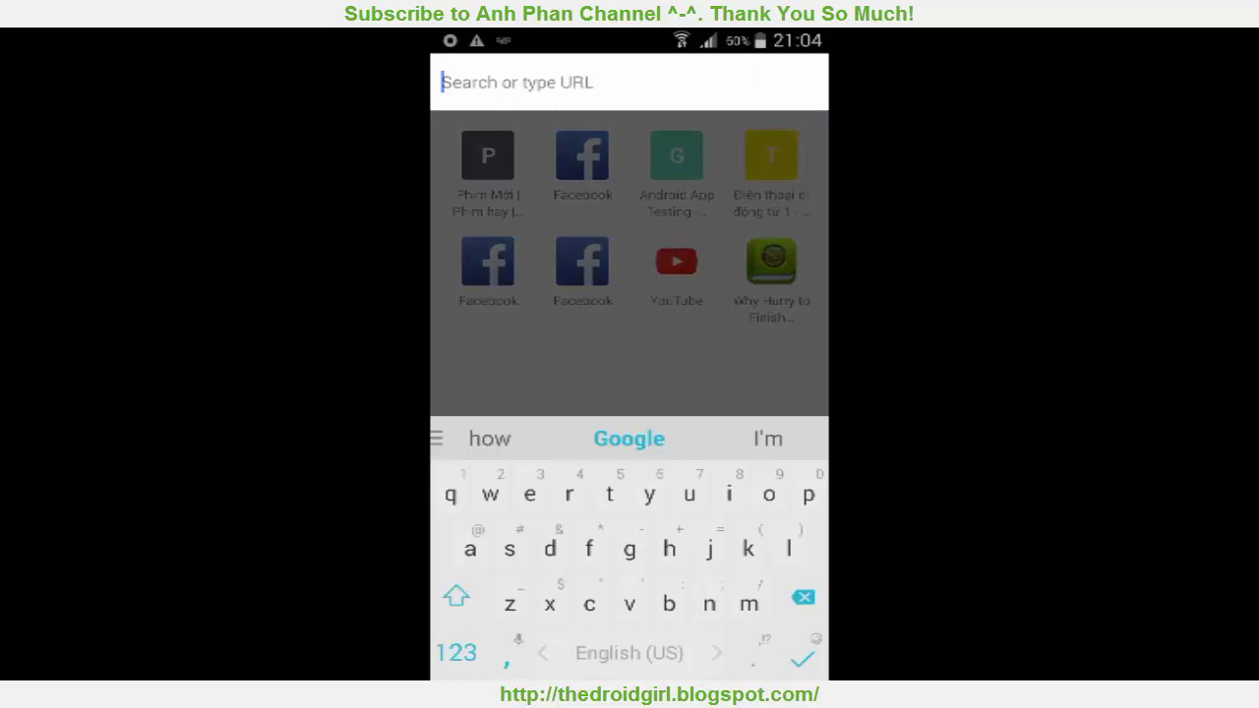
{"action": "type", "text": "whatsapp beta version"}
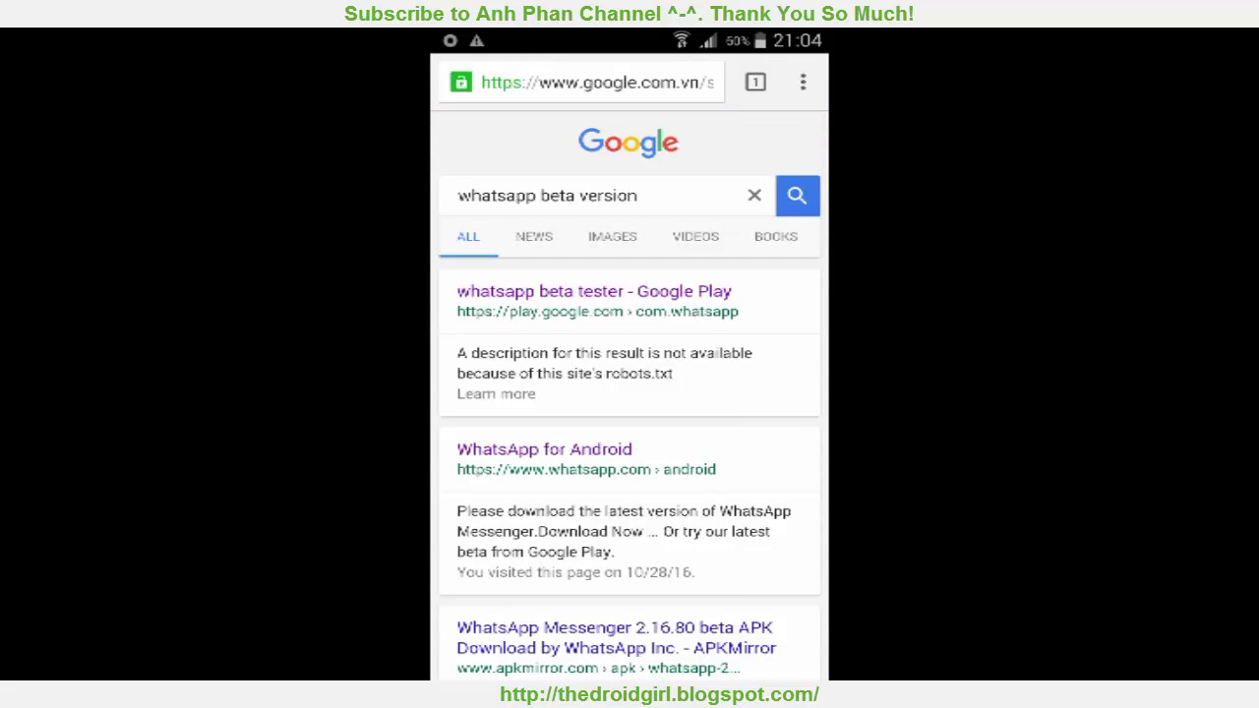
Follow the WhatsApp for Android result's beta link to the Google Play 'You are a tester' section
{"action": "left_click", "coordinate": [576, 455]}
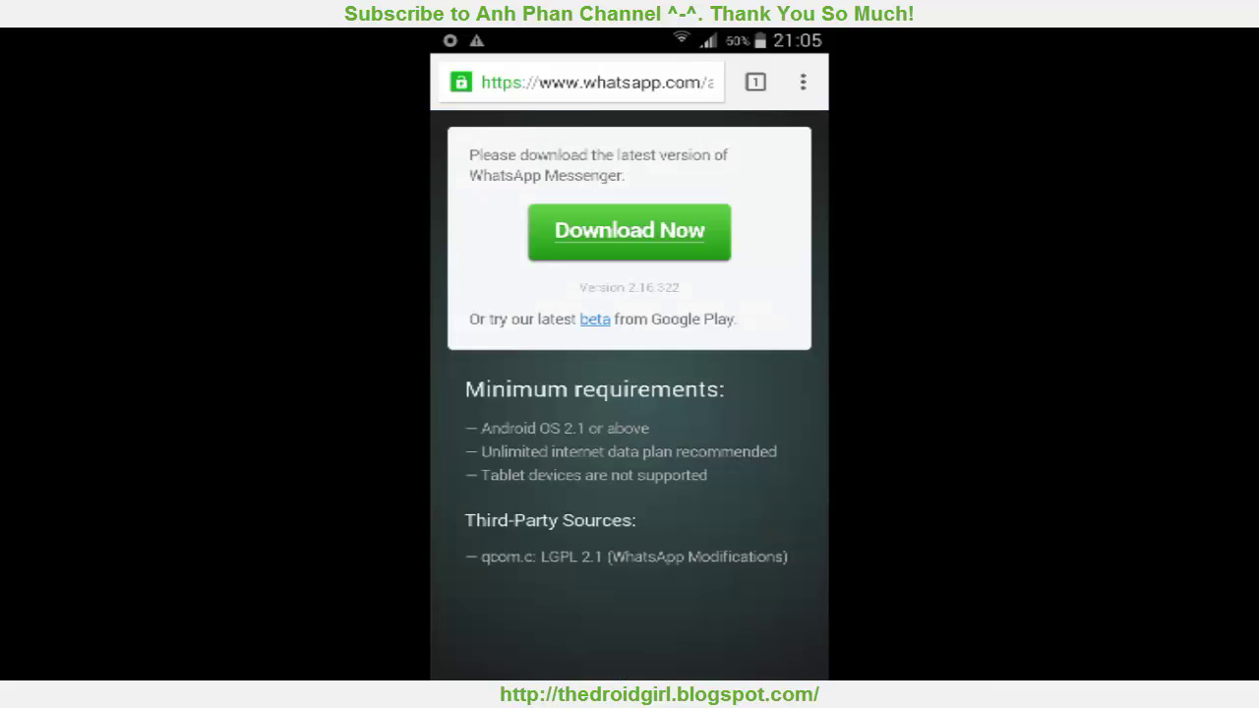
{"action": "left_click", "coordinate": [595, 319]}
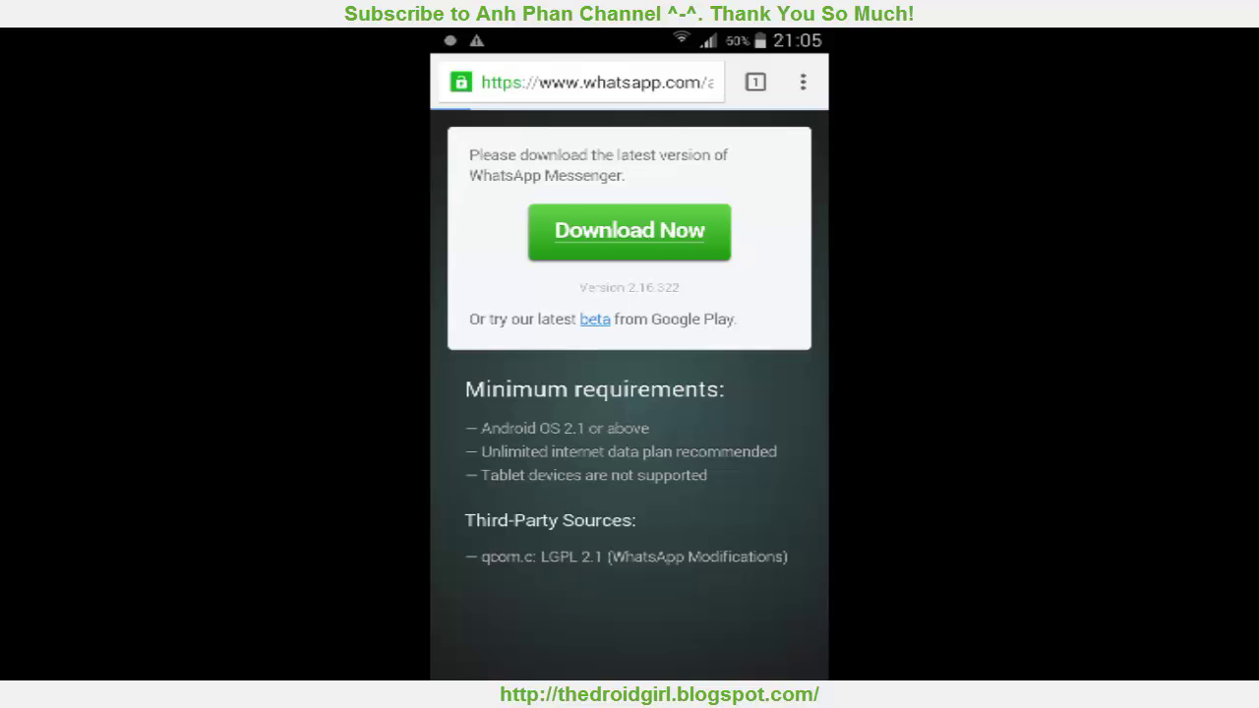
{"action": "scroll", "coordinate": [630, 443], "scroll_direction": "down", "scroll_amount": 5}
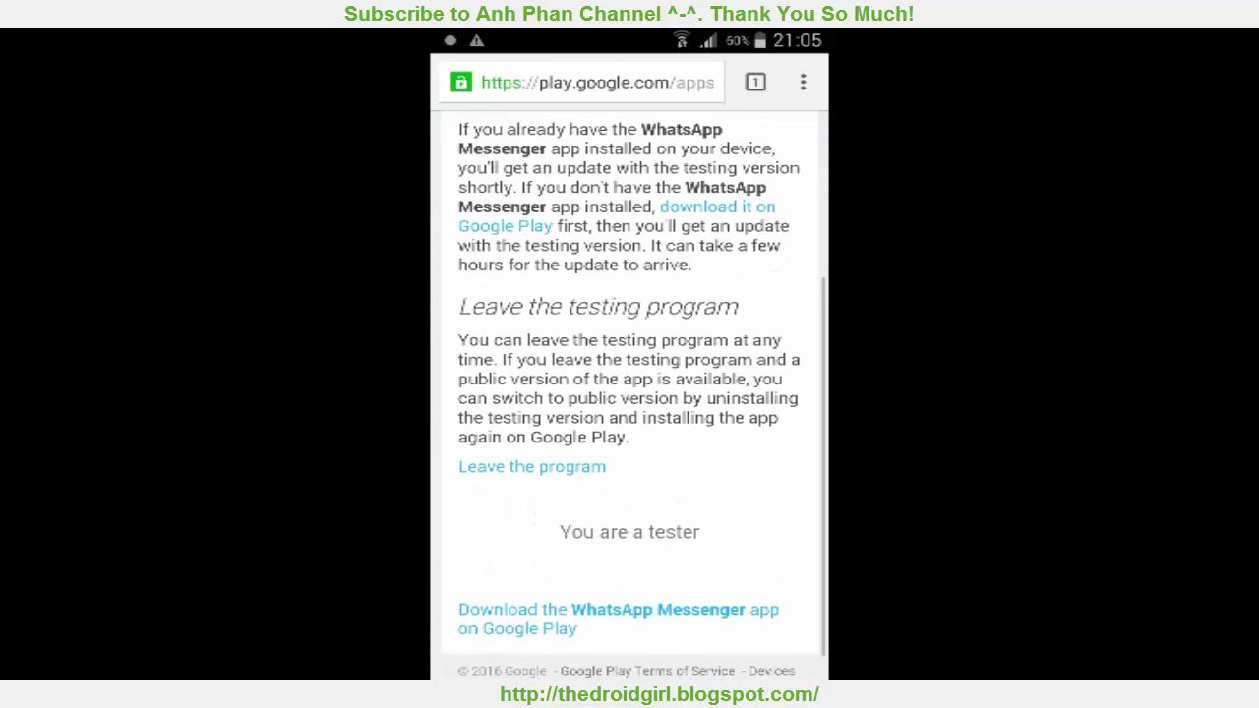
{"action": "scroll", "coordinate": [630, 443], "scroll_direction": "up", "scroll_amount": 5}
{"action": "scroll", "coordinate": [768, 295], "scroll_direction": "down", "scroll_amount": 5}
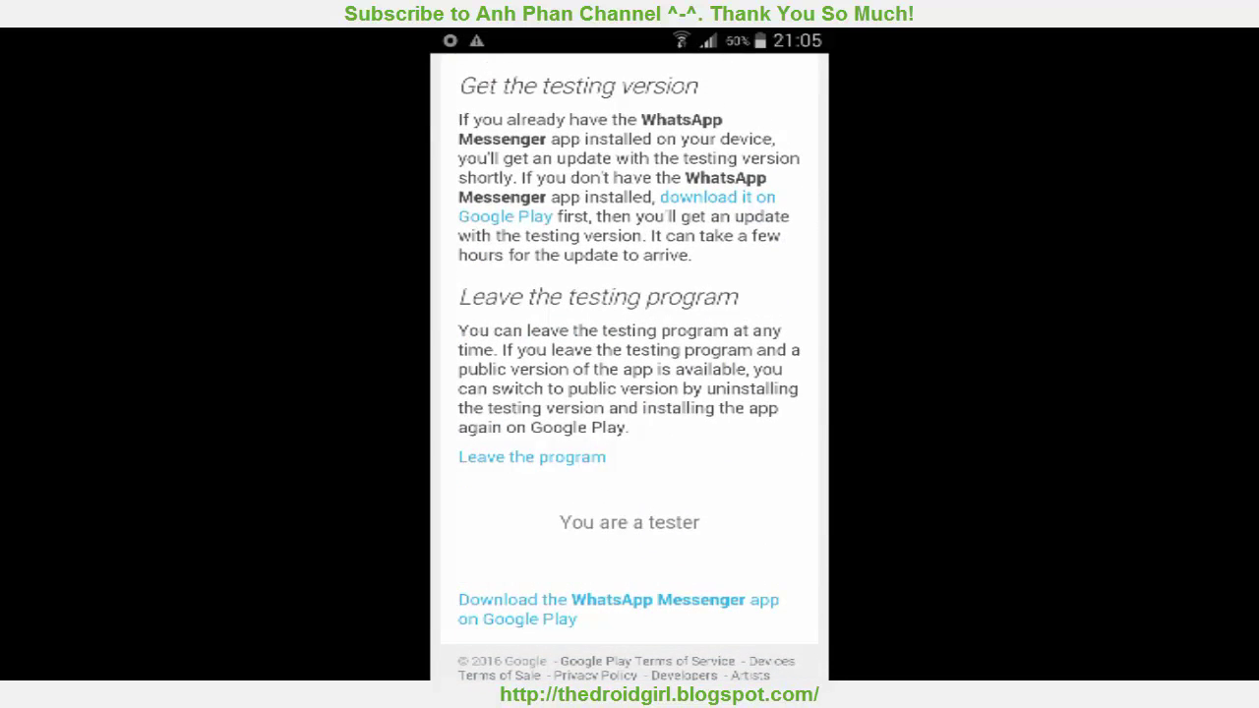
Install WhatsApp Messenger (Beta) from the Play Store and open it to the chats list
{"action": "left_click", "coordinate": [629, 612]}
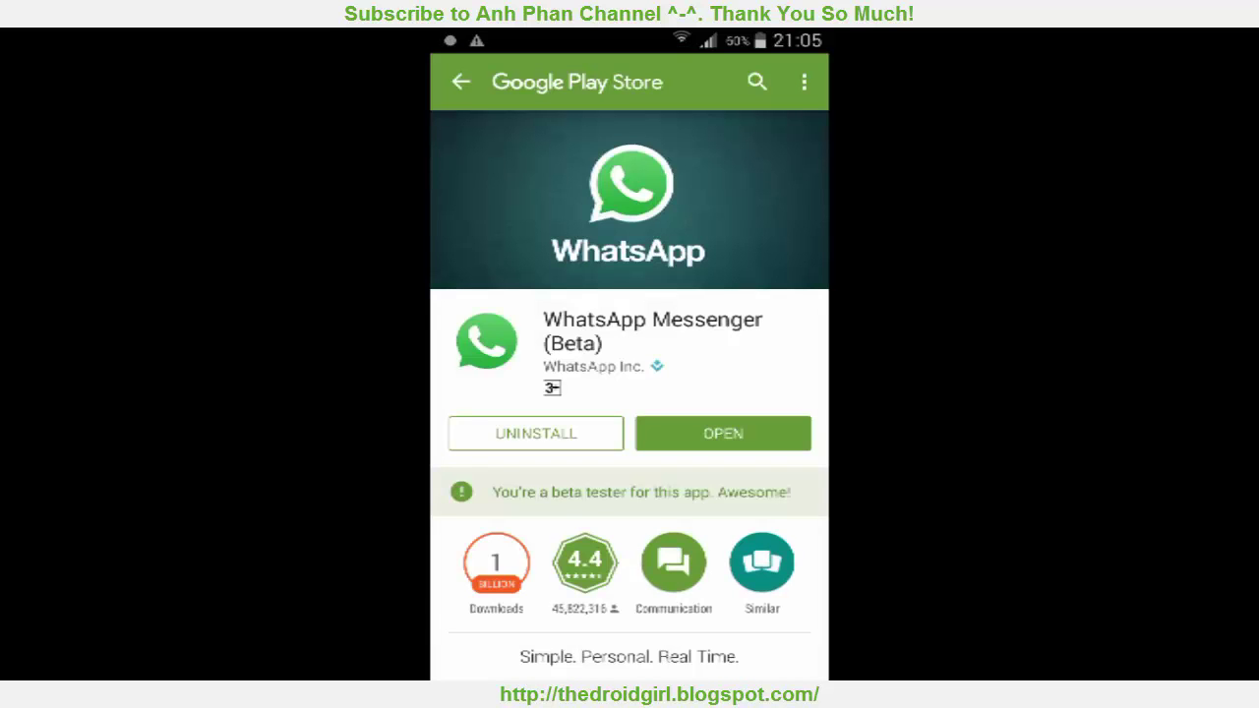
{"action": "left_click_drag", "start_coordinate": [795, 503], "coordinate": [817, 342]}
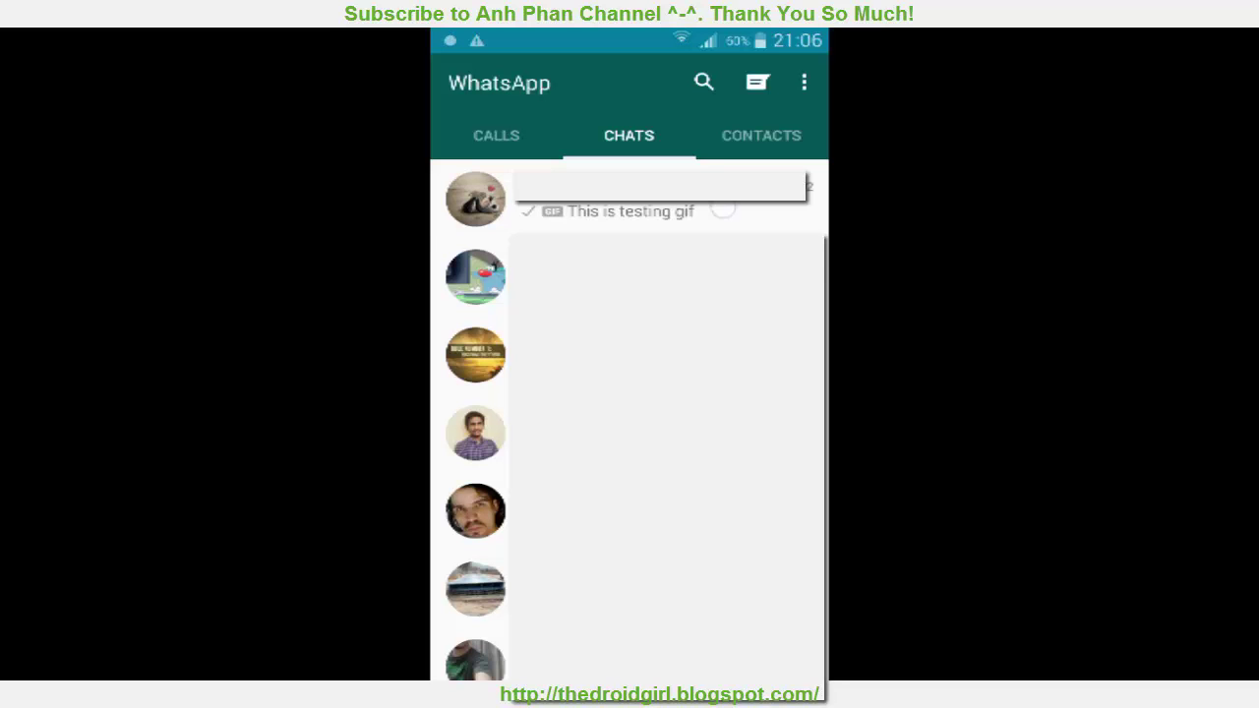
Open the top chat ending with 'This is testing gif' and play its kitten and starburst GIFs
{"action": "left_click", "coordinate": [629, 196]}
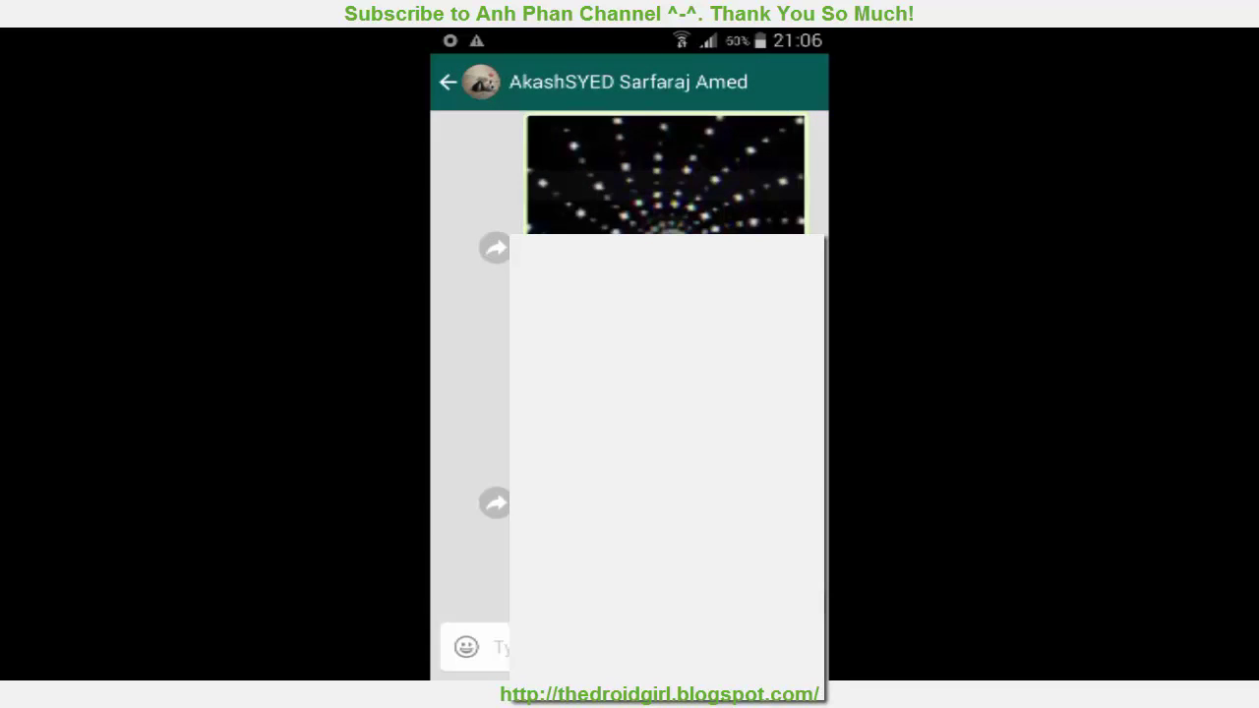
{"action": "scroll", "coordinate": [695, 471], "scroll_direction": "up", "scroll_amount": 2}
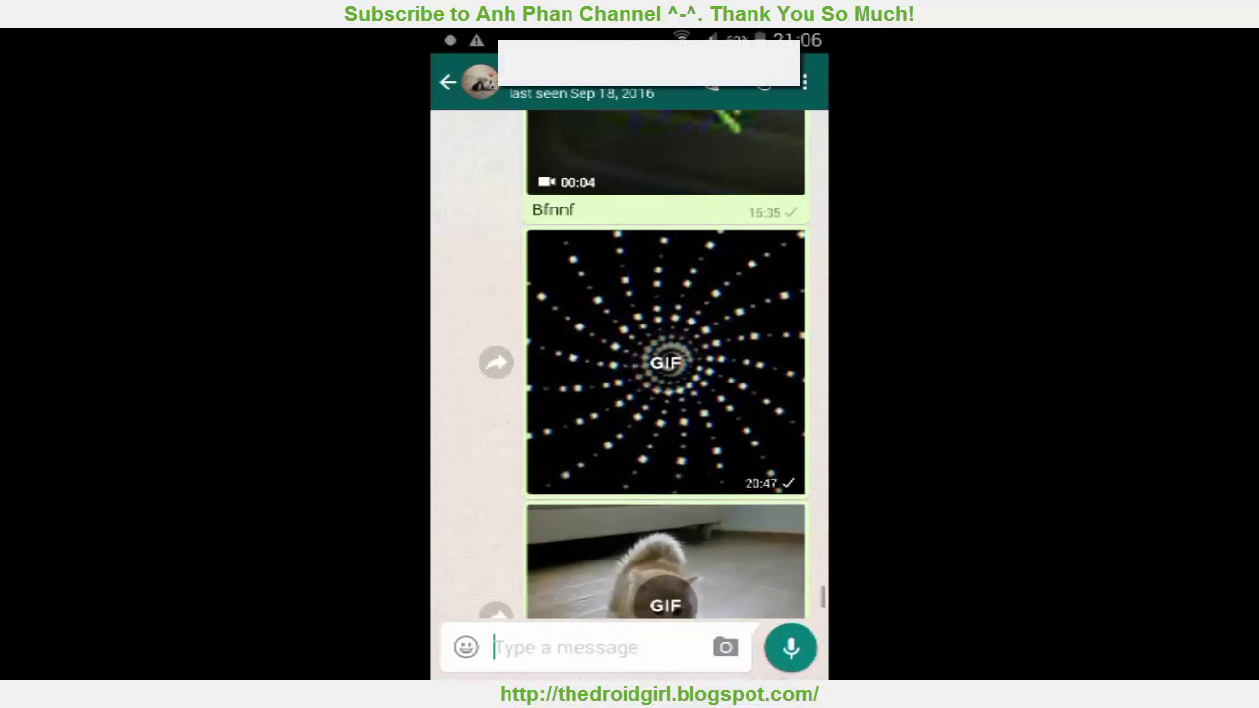
{"action": "scroll", "coordinate": [694, 470], "scroll_direction": "down", "scroll_amount": 2}
{"action": "left_click", "coordinate": [665, 483]}
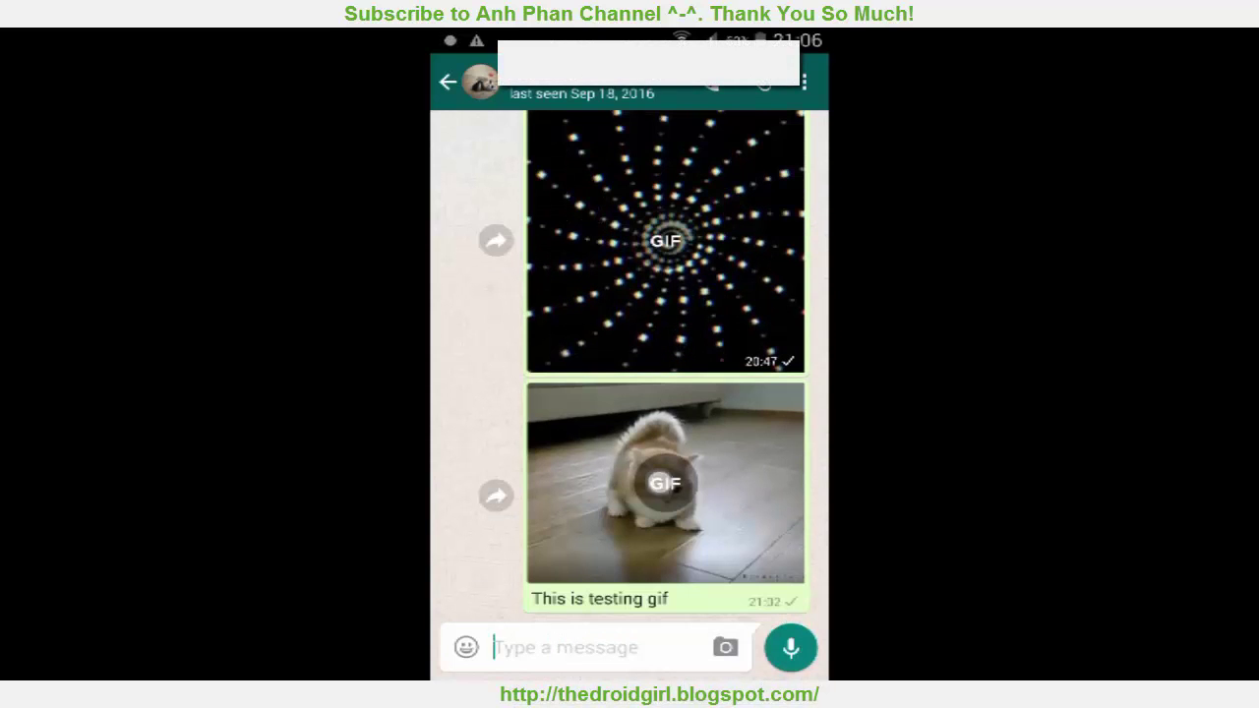
{"action": "left_click", "coordinate": [665, 242]}
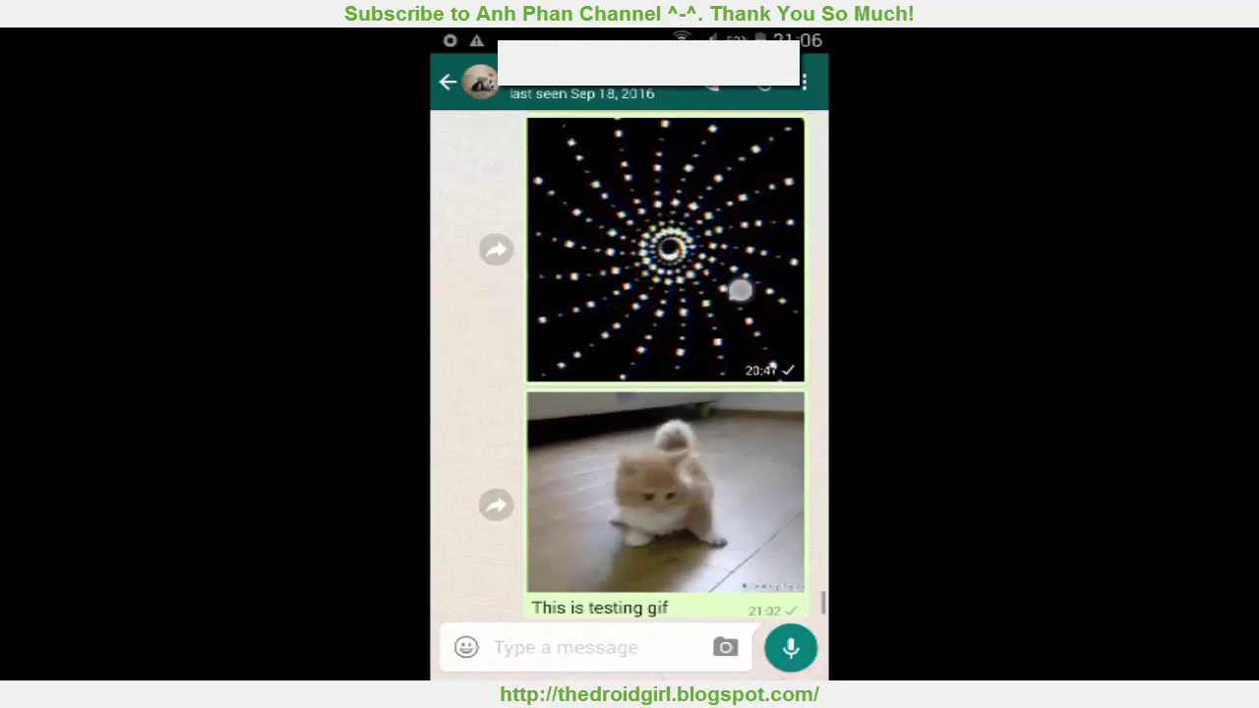
{"action": "scroll", "coordinate": [739, 286], "scroll_direction": "up", "scroll_amount": 2}
{"action": "scroll", "coordinate": [739, 286], "scroll_direction": "down", "scroll_amount": 2}
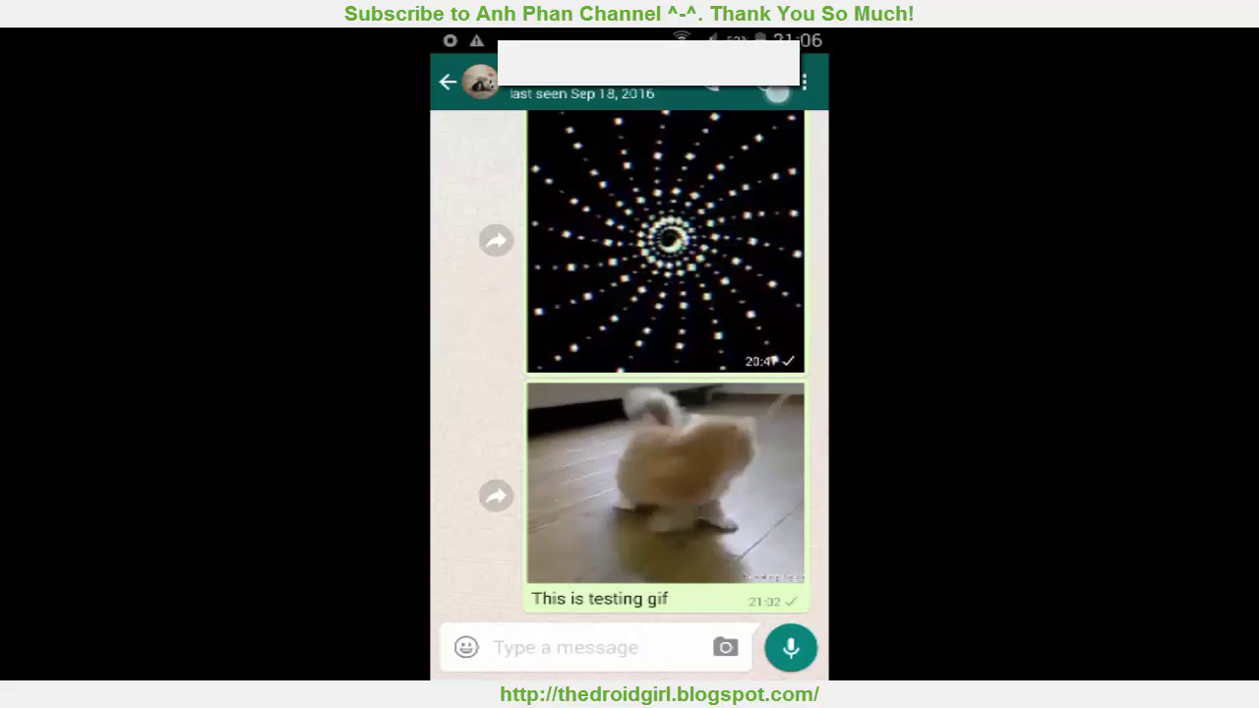
Attach the kitten GIF from the Gallery's All GIFs folder to the chat
{"action": "left_click", "coordinate": [764, 82]}
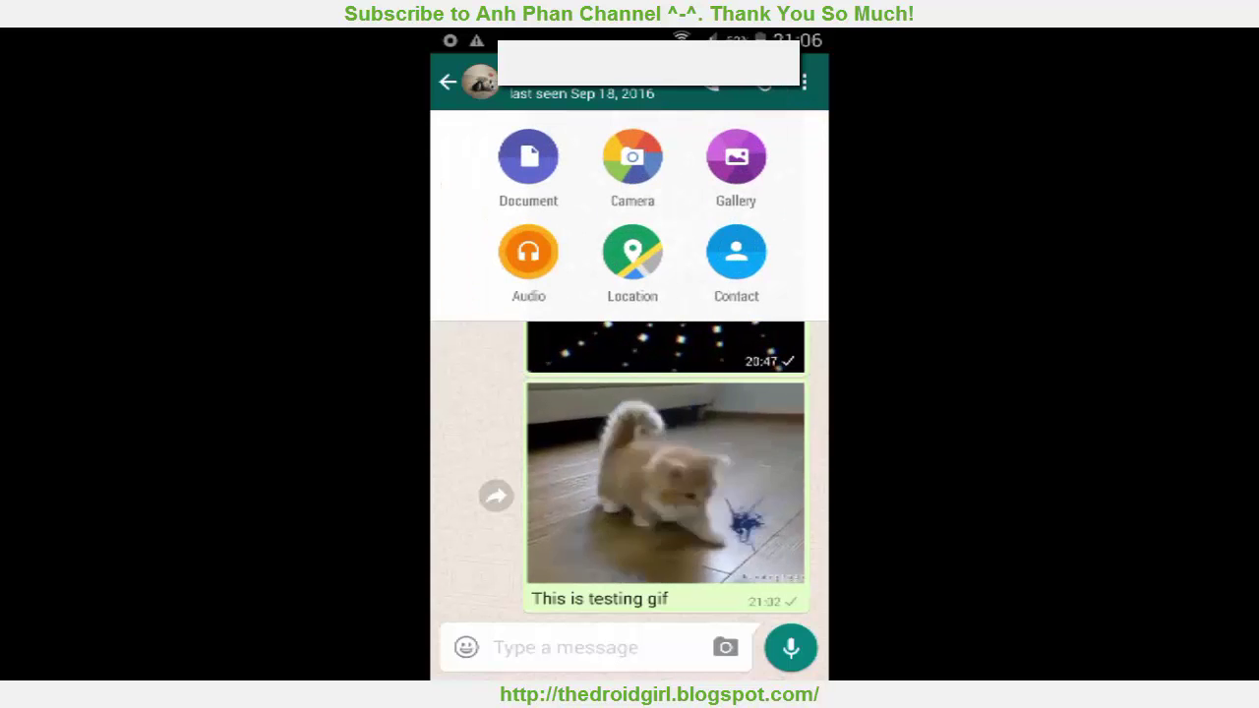
{"action": "left_click", "coordinate": [736, 157]}
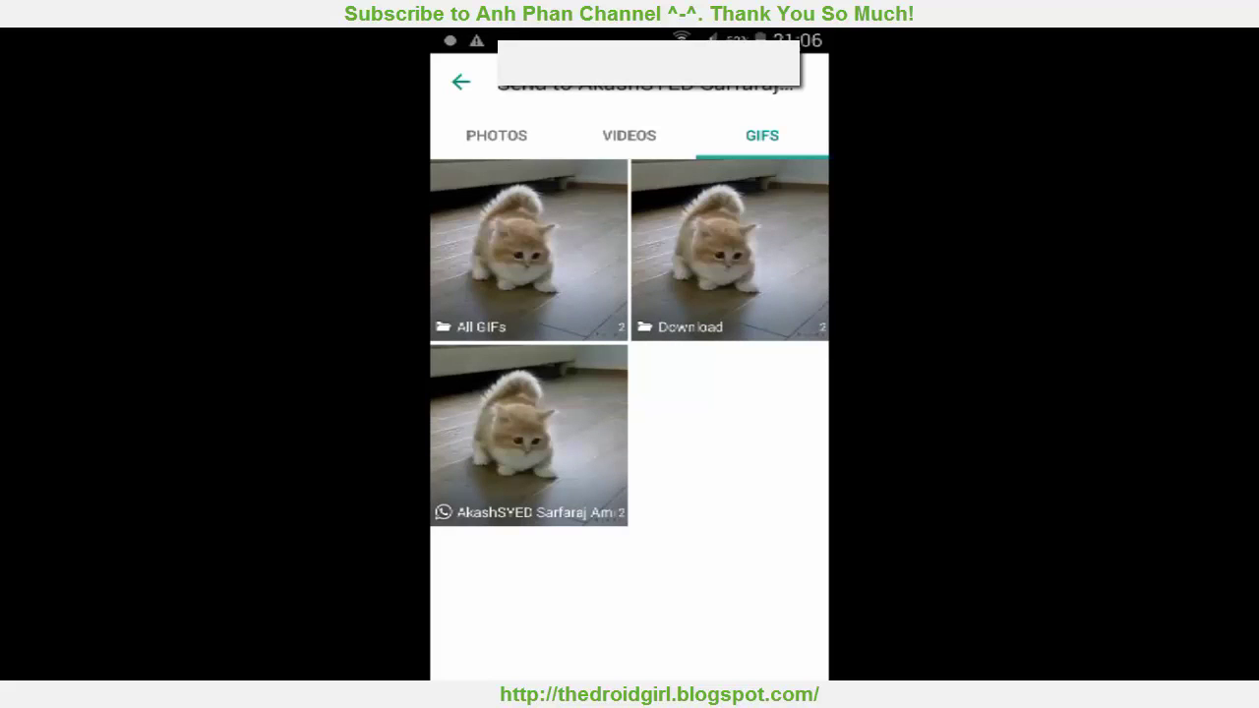
{"action": "left_click", "coordinate": [528, 251]}
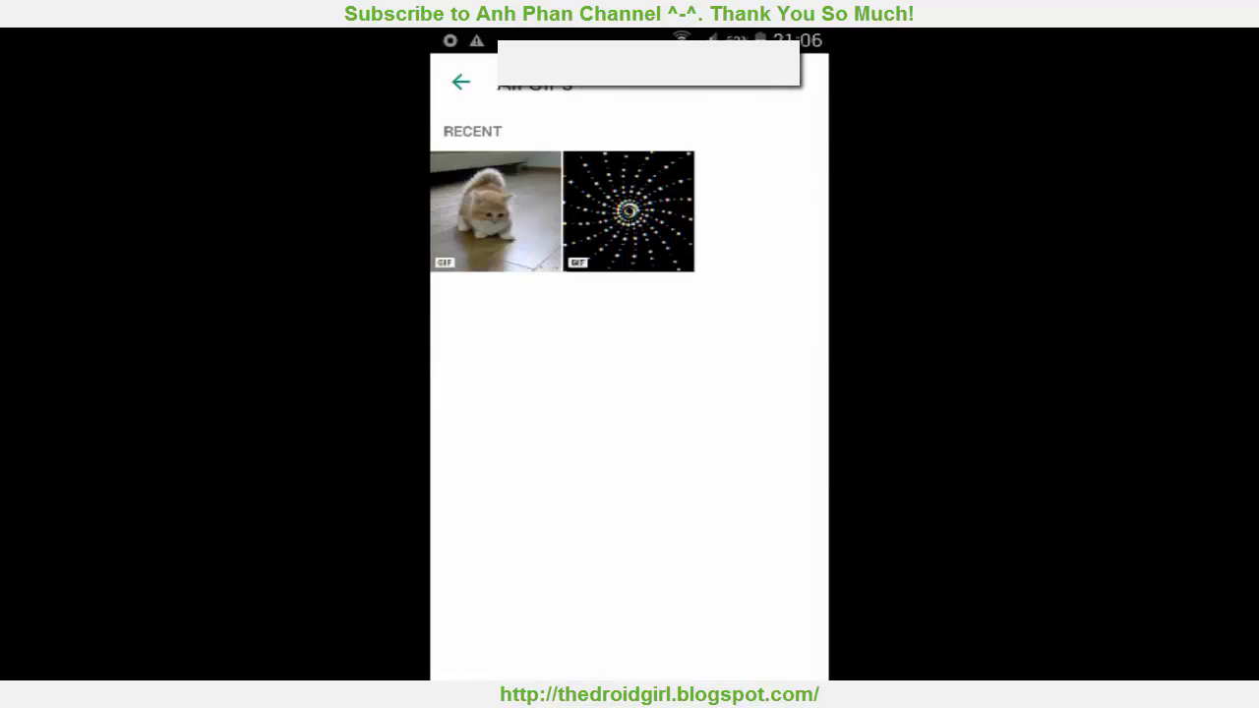
{"action": "left_click", "coordinate": [509, 241]}
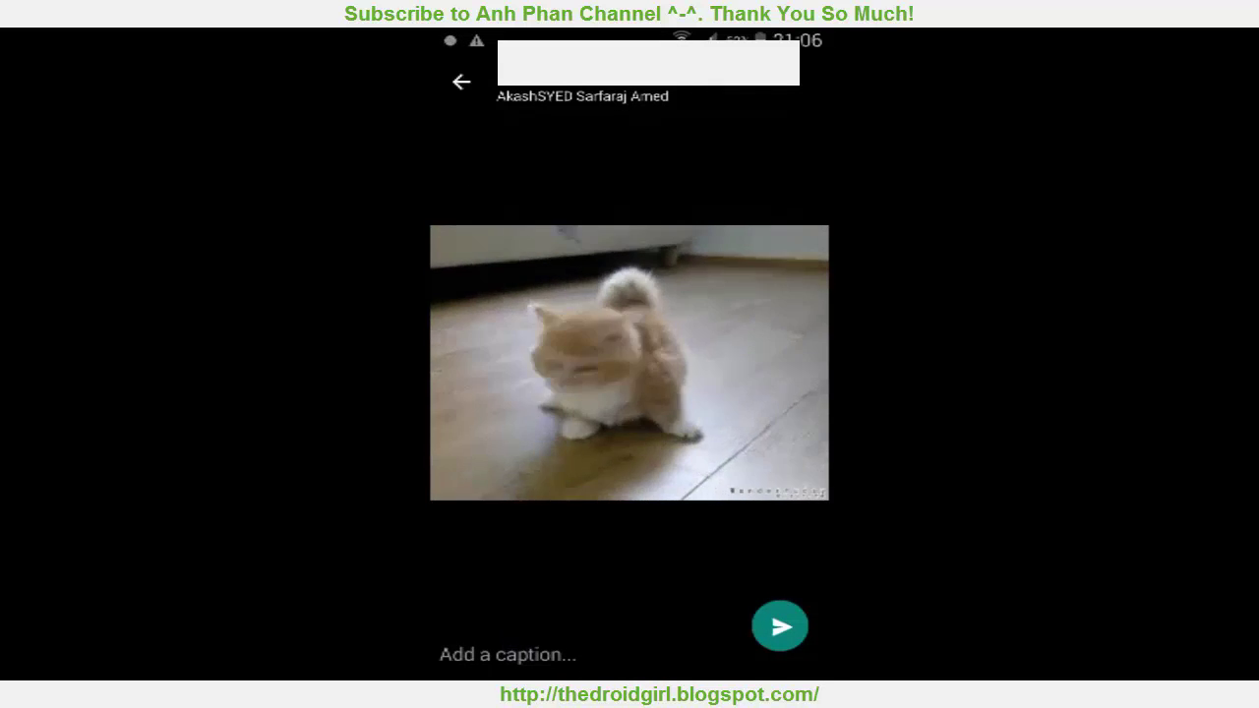
Caption the kitten GIF 'This is testing 2' and send it
{"action": "left_click", "coordinate": [507, 654]}
{"action": "type", "text": "Thus"}
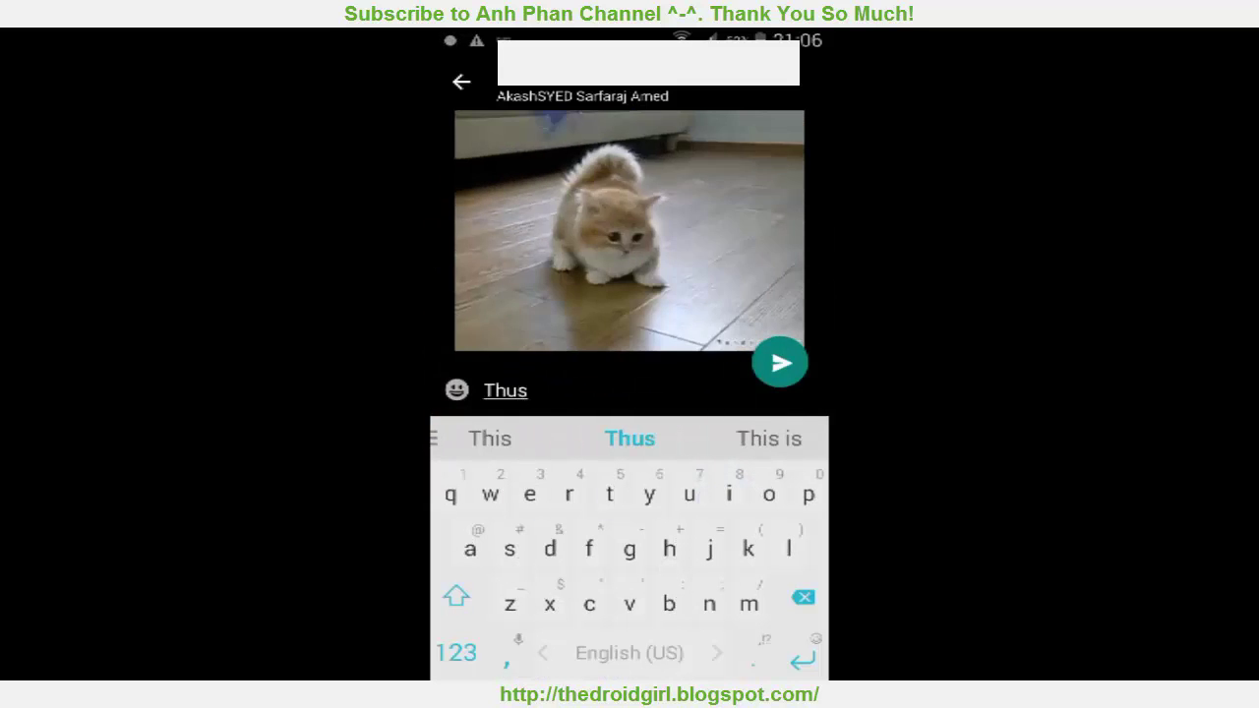
{"action": "left_click", "coordinate": [490, 439]}
{"action": "left_click", "coordinate": [490, 439]}
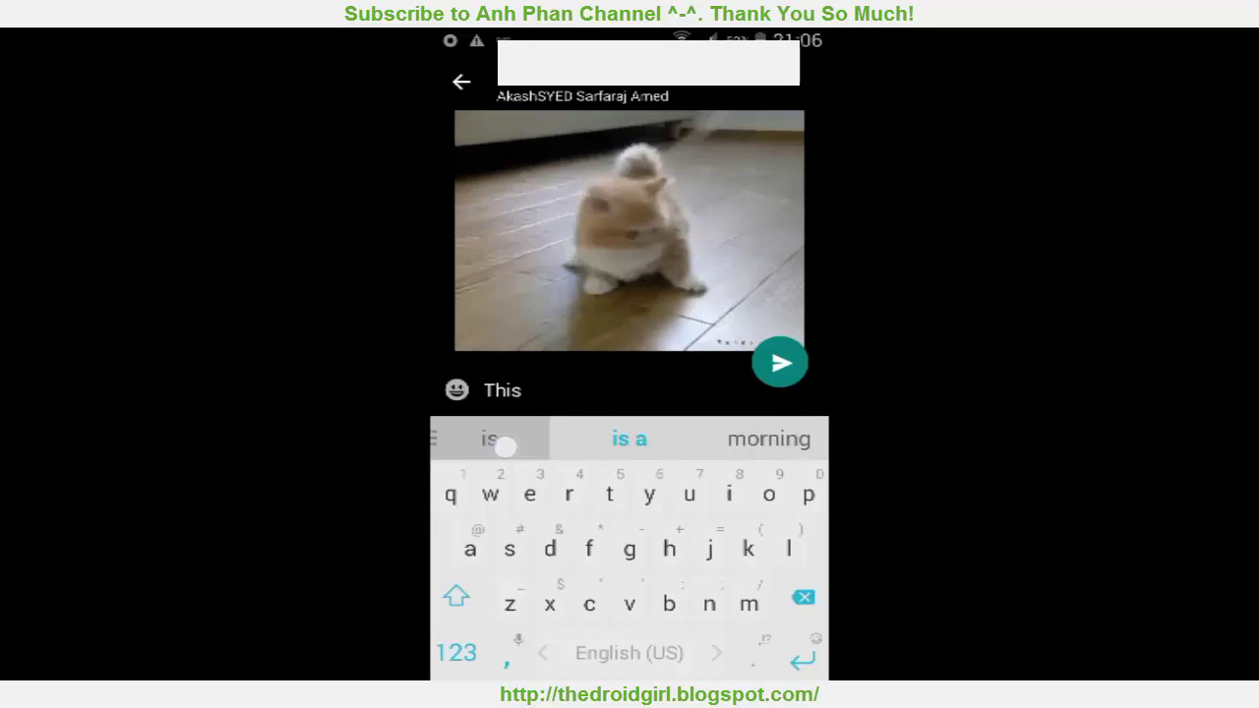
{"action": "type", "text": " is tes"}
{"action": "left_click", "coordinate": [630, 439]}
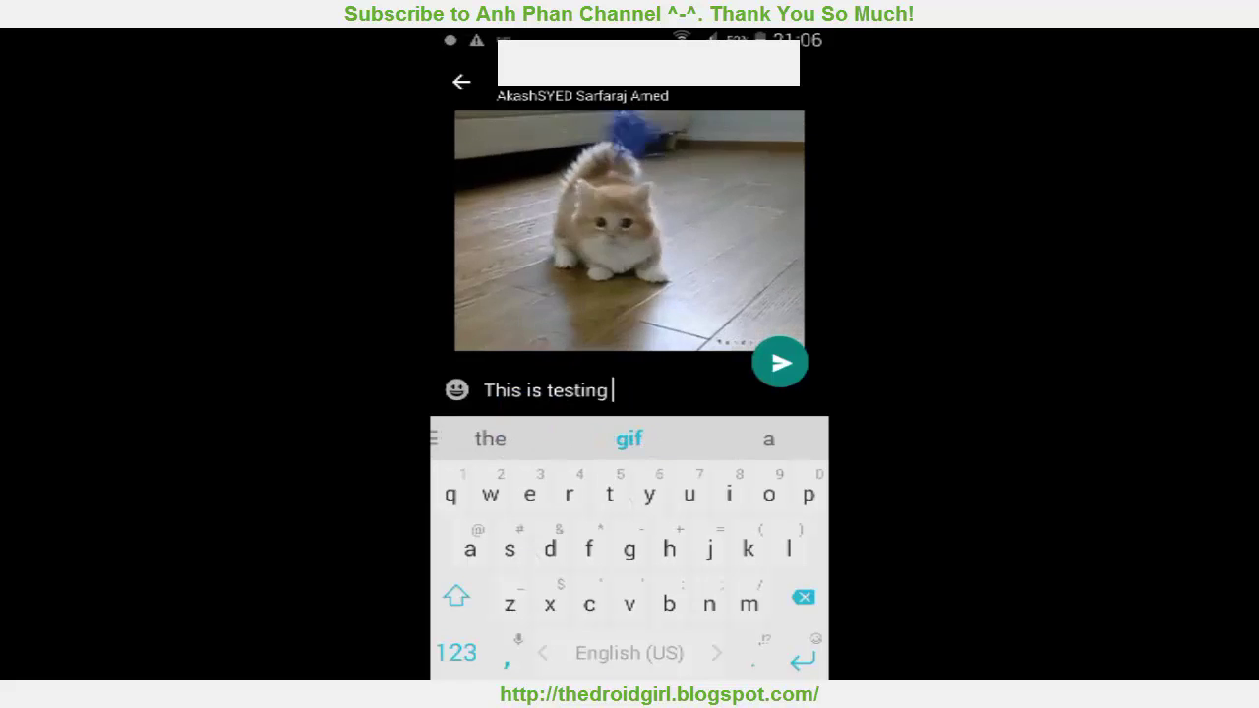
{"action": "type", "text": "3"}
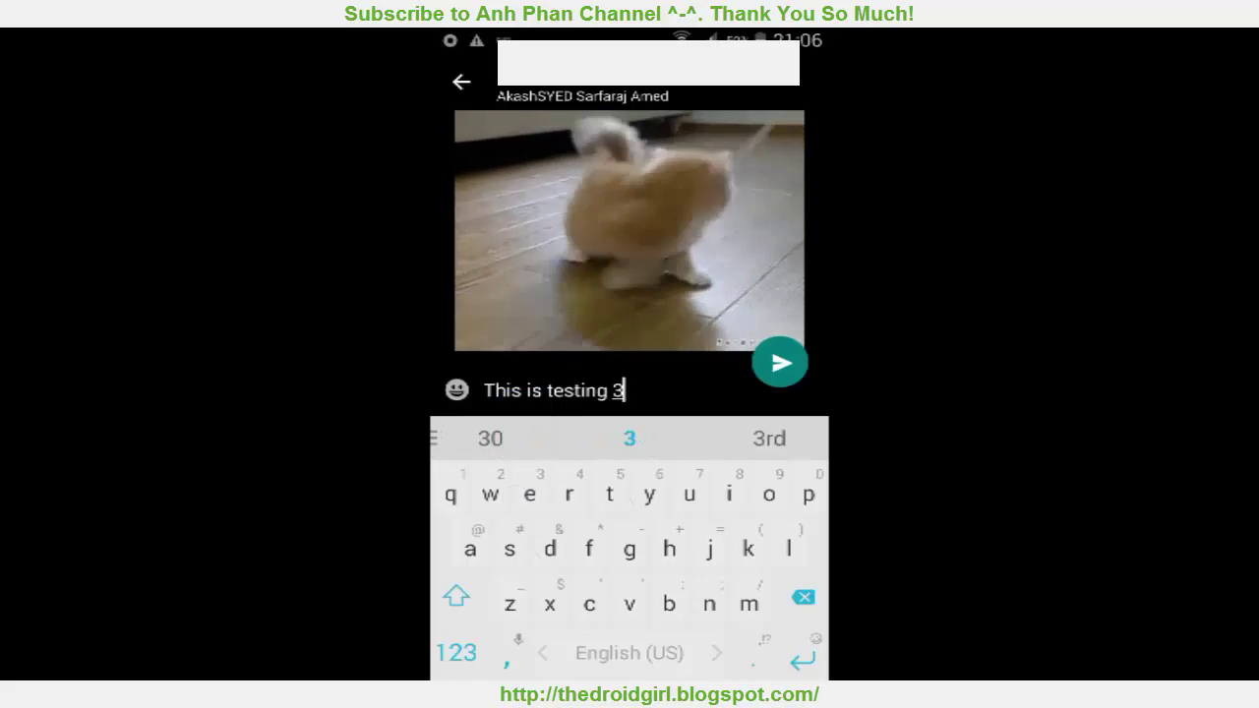
{"action": "key", "text": "BackSpace"}
{"action": "type", "text": "2"}
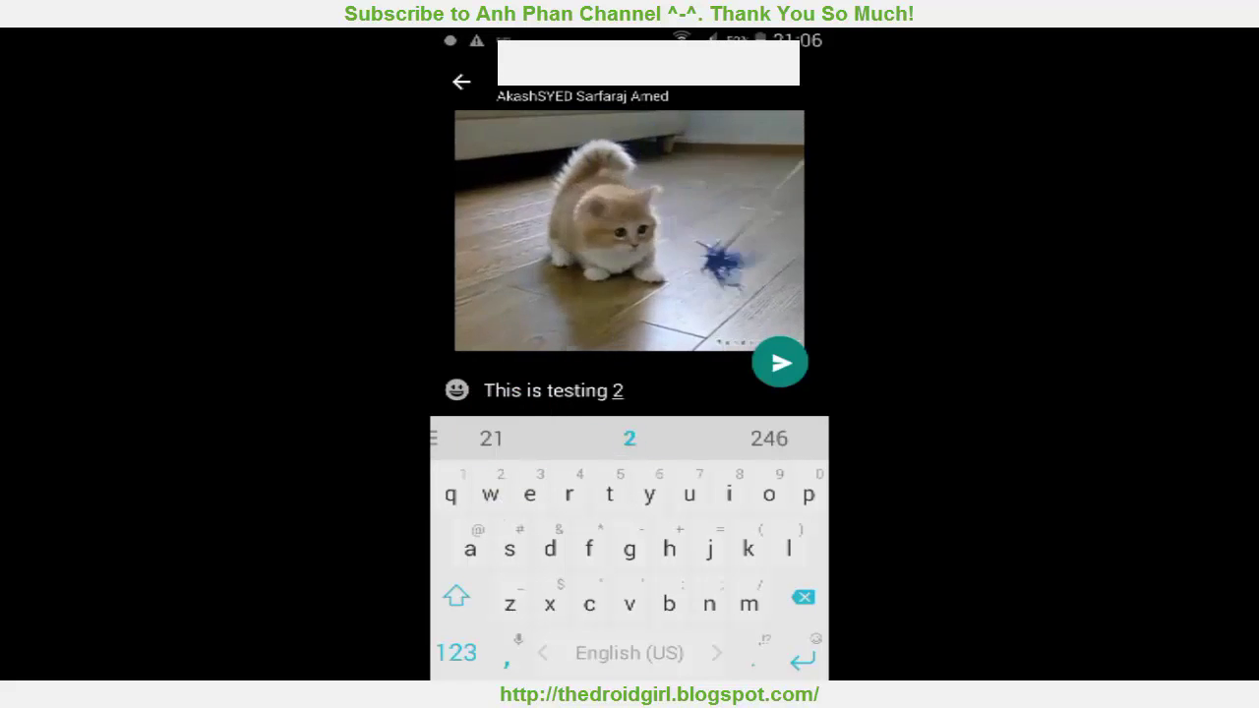
{"action": "left_click", "coordinate": [780, 363]}
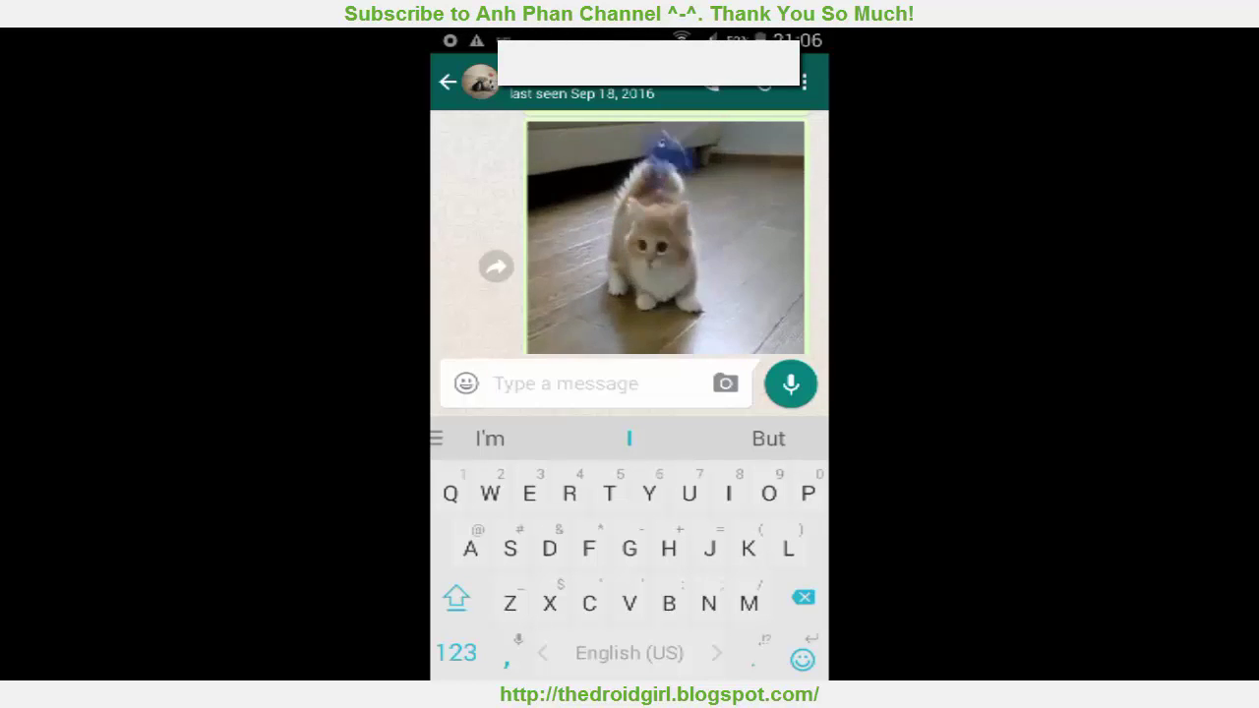
Hide the keyboard and scroll up to the earlier Bfnnf video and starburst GIF
{"action": "scroll", "coordinate": [630, 236], "scroll_direction": "up", "scroll_amount": 5}
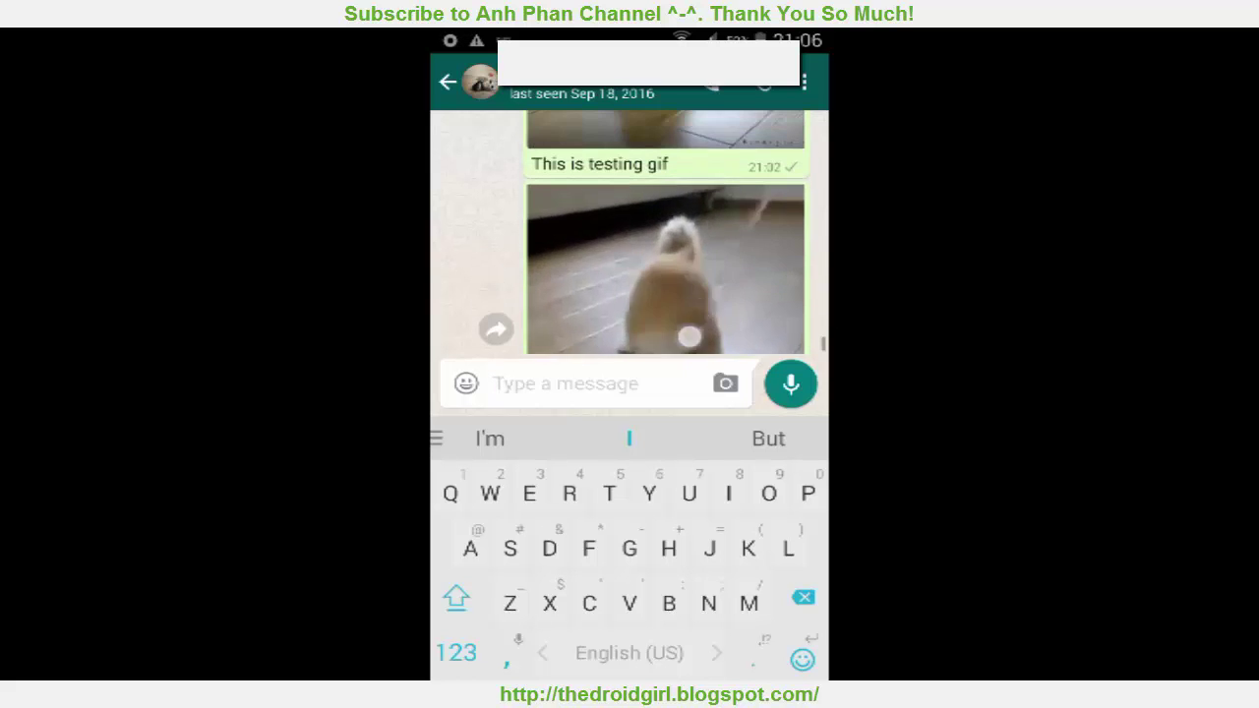
{"action": "scroll", "coordinate": [630, 236], "scroll_direction": "down", "scroll_amount": 4}
{"action": "key", "text": "Escape"}
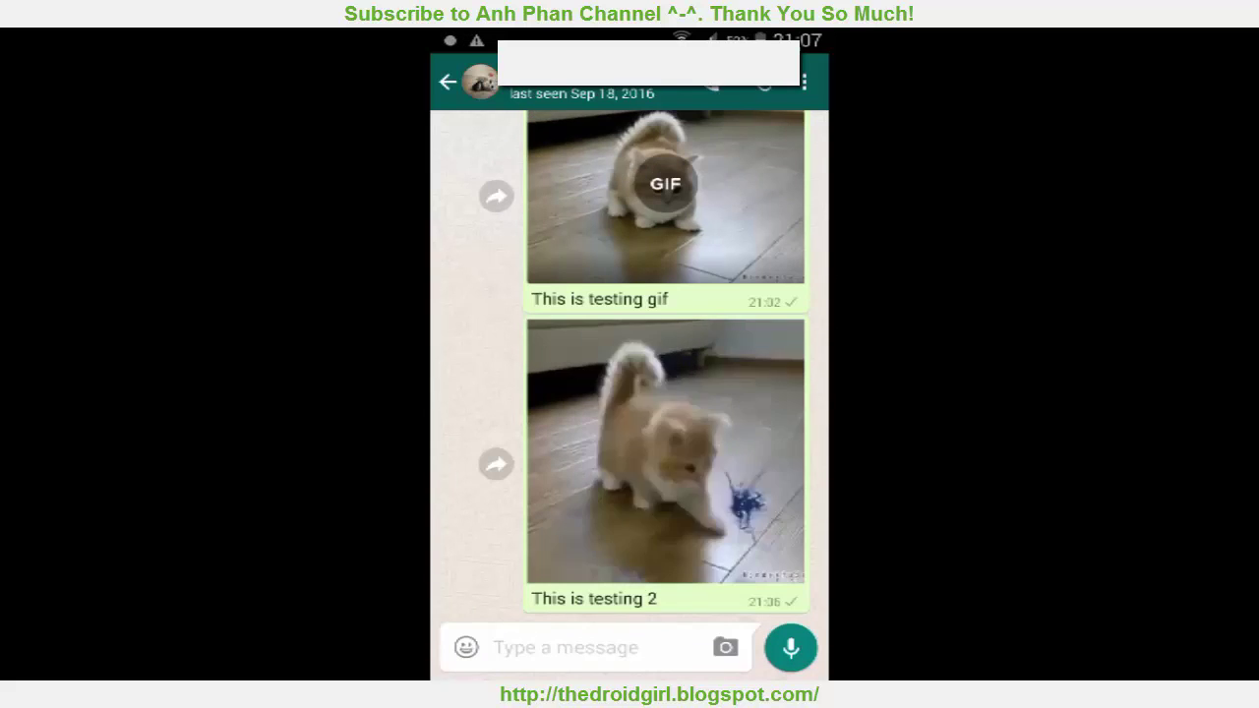
{"action": "scroll", "coordinate": [588, 539], "scroll_direction": "up", "scroll_amount": 5}
{"action": "scroll", "coordinate": [589, 539], "scroll_direction": "up", "scroll_amount": 3}
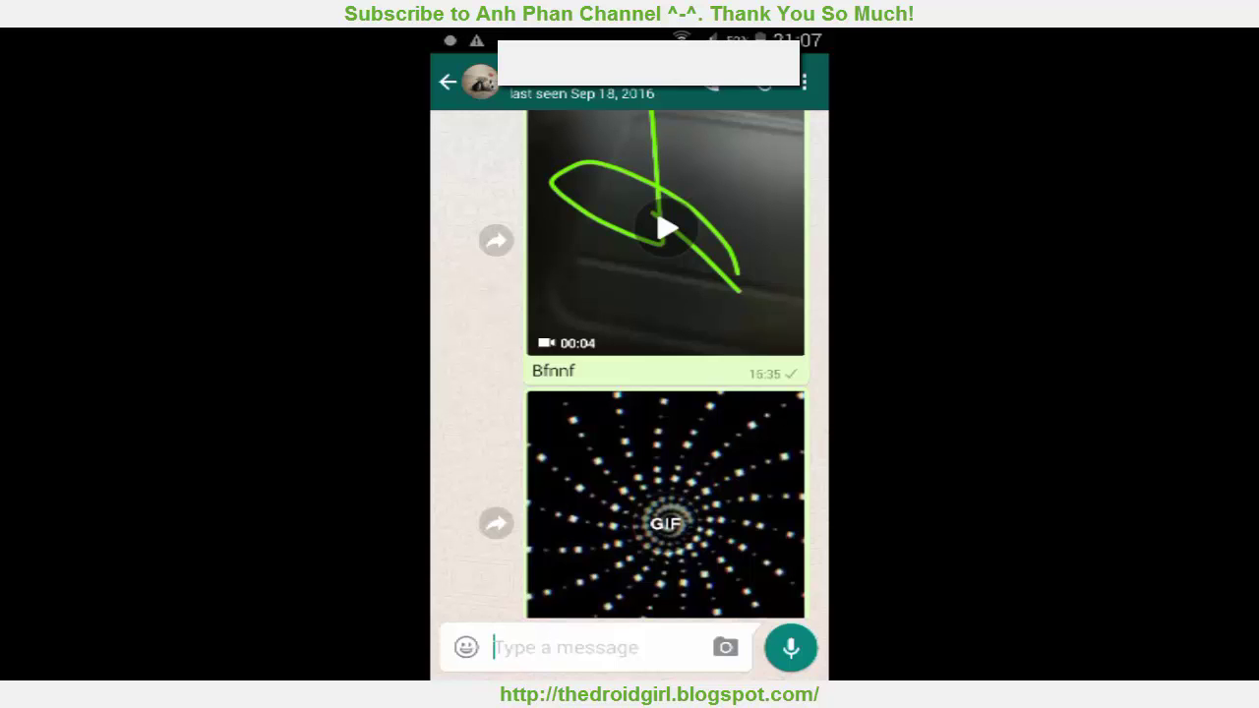
Select the Bfnnf video and starburst GIF messages, then clear the selection
{"action": "left_click", "coordinate": [562, 370]}
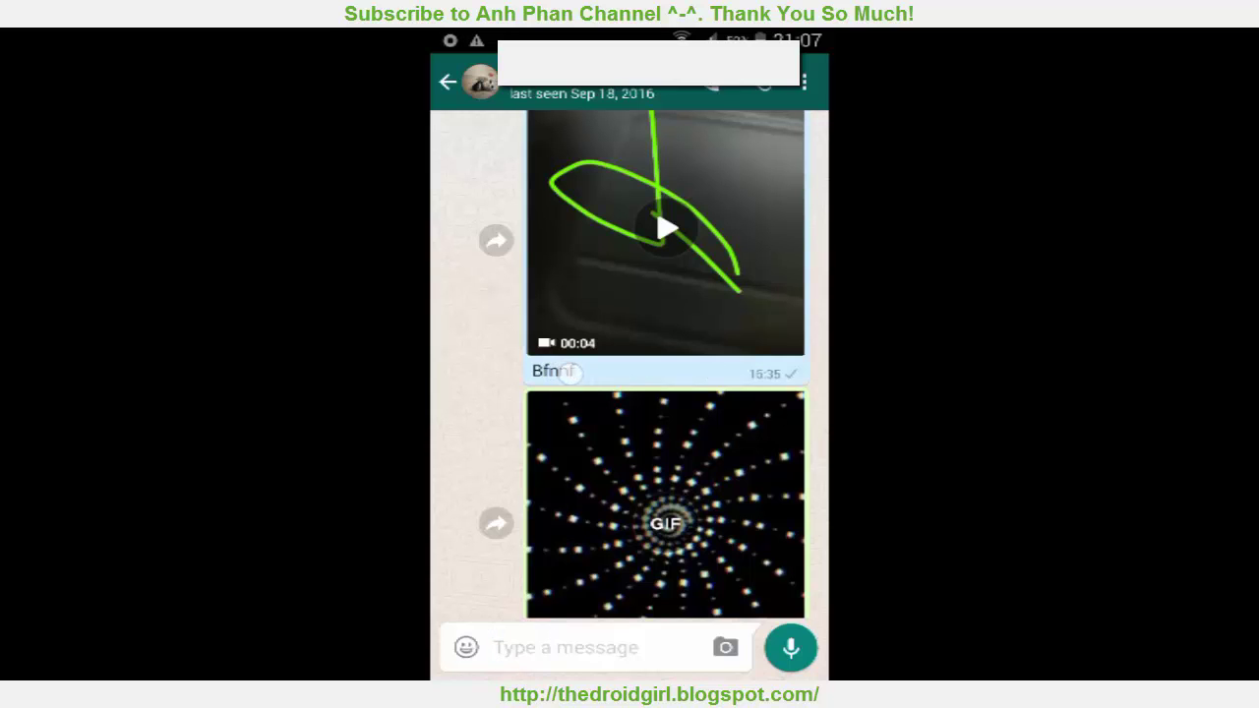
{"action": "left_click", "coordinate": [665, 504]}
{"action": "scroll", "coordinate": [653, 385], "scroll_direction": "down", "scroll_amount": 1}
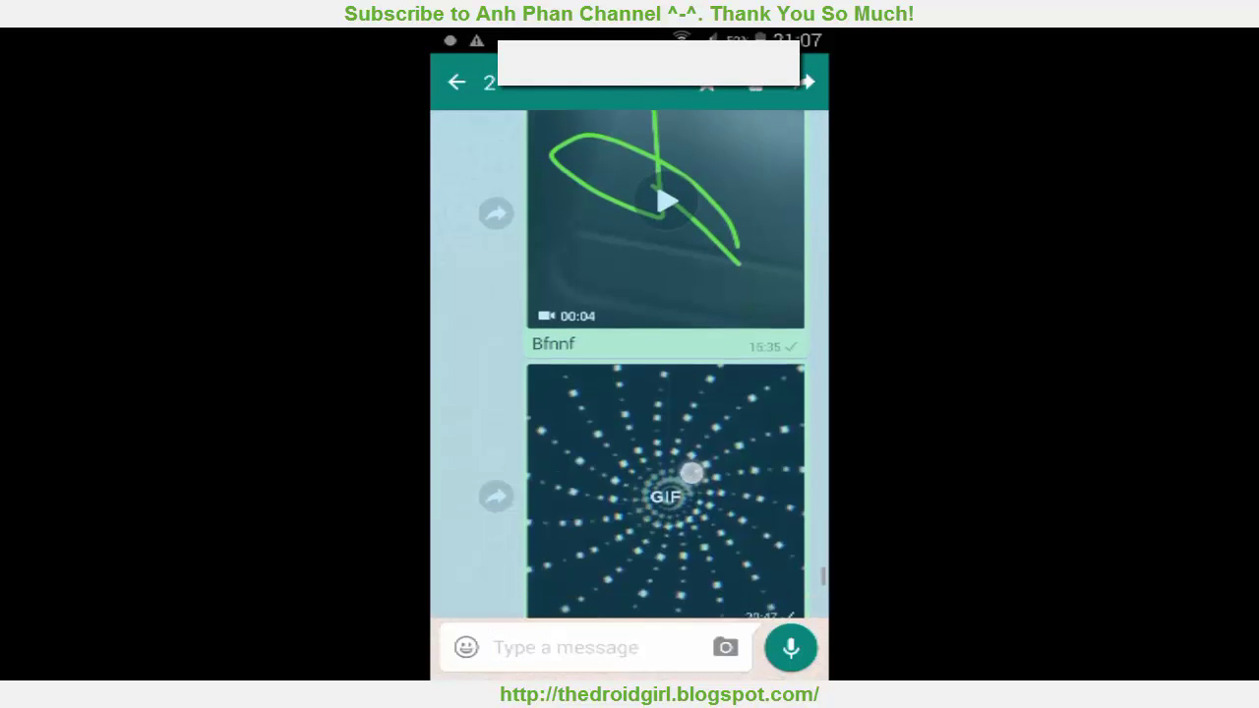
{"action": "left_click", "coordinate": [665, 480]}
{"action": "left_click", "coordinate": [649, 246]}
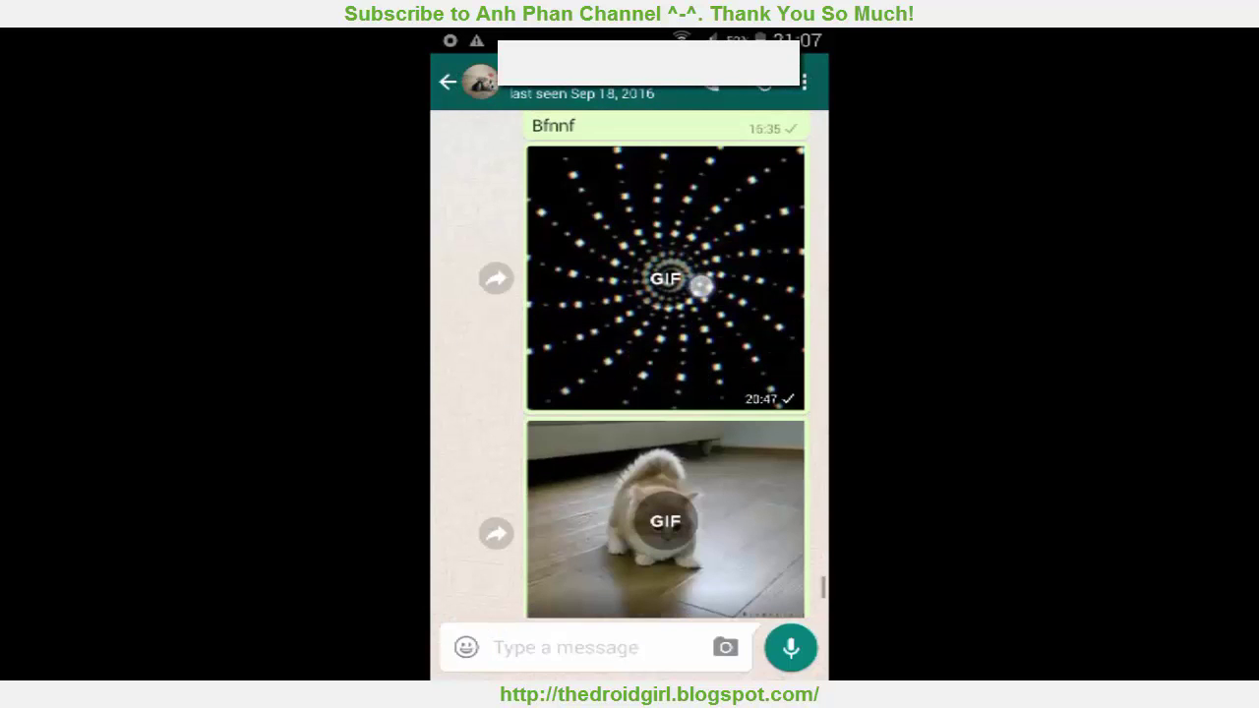
Play the starburst and kitten GIFs, then scroll down to the 'This is testing 2' message
{"action": "scroll", "coordinate": [666, 364], "scroll_direction": "down", "scroll_amount": 5}
{"action": "left_click", "coordinate": [665, 279]}
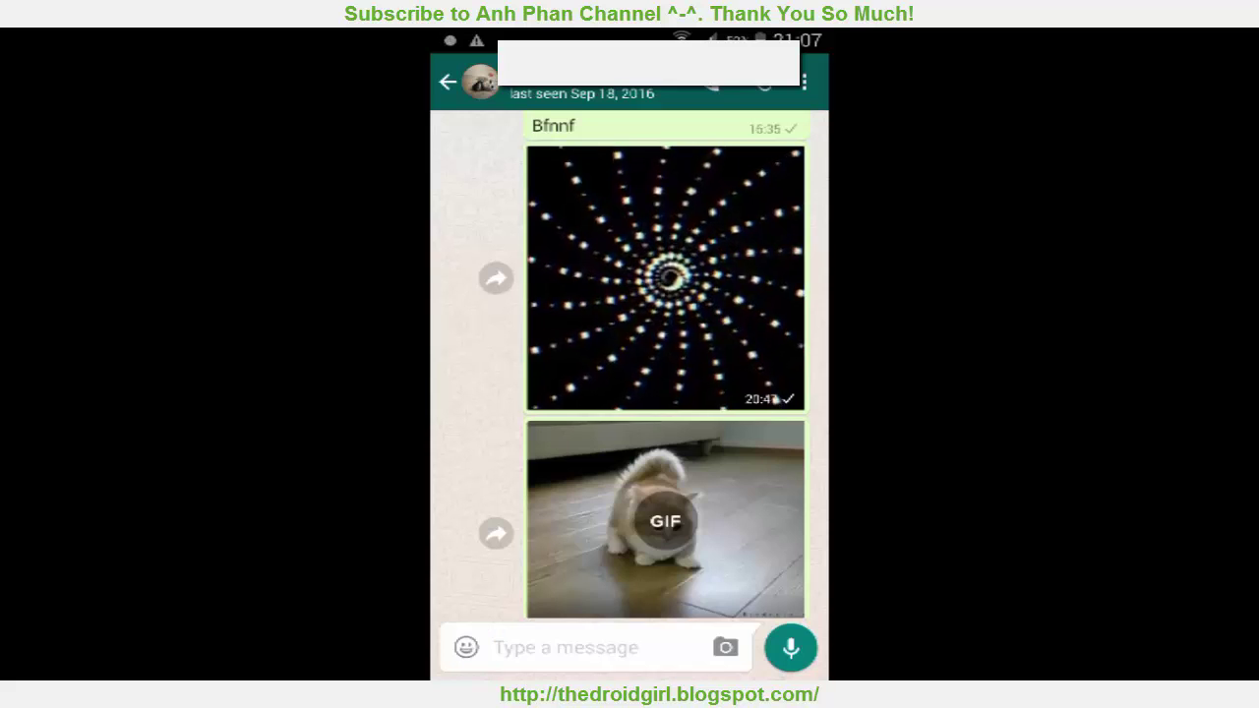
{"action": "left_click", "coordinate": [665, 521]}
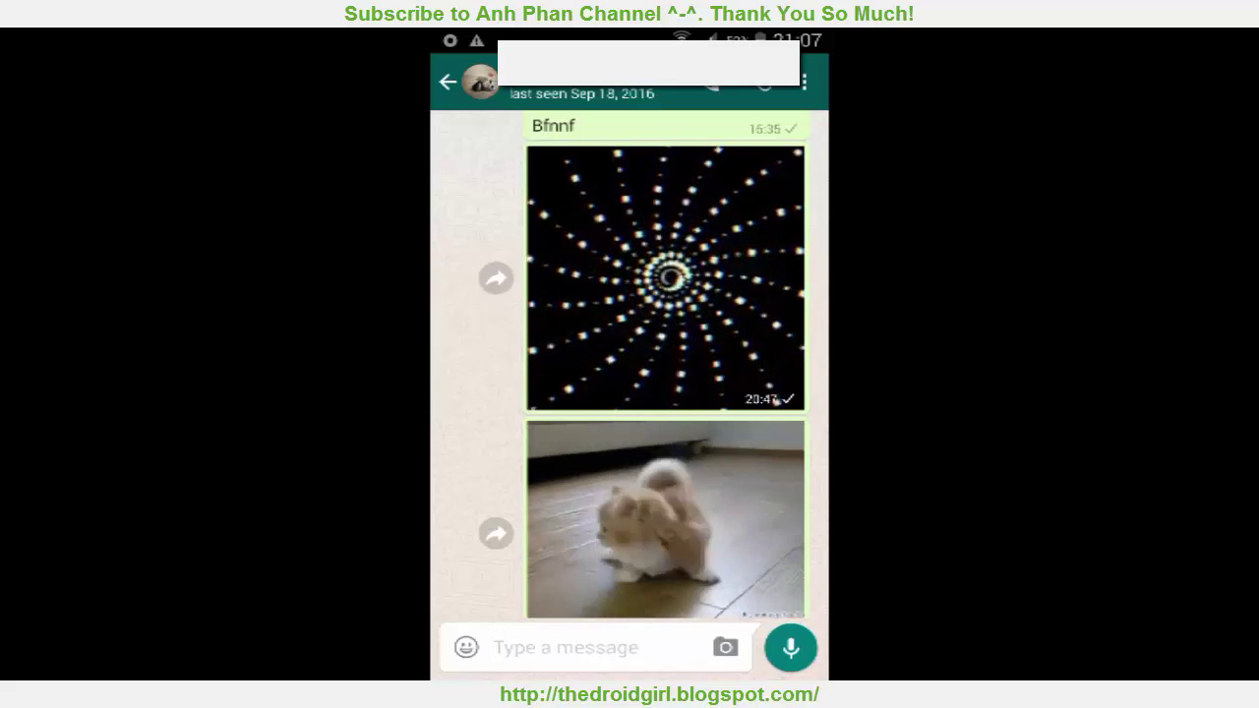
{"action": "scroll", "coordinate": [743, 544], "scroll_direction": "down", "scroll_amount": 2}
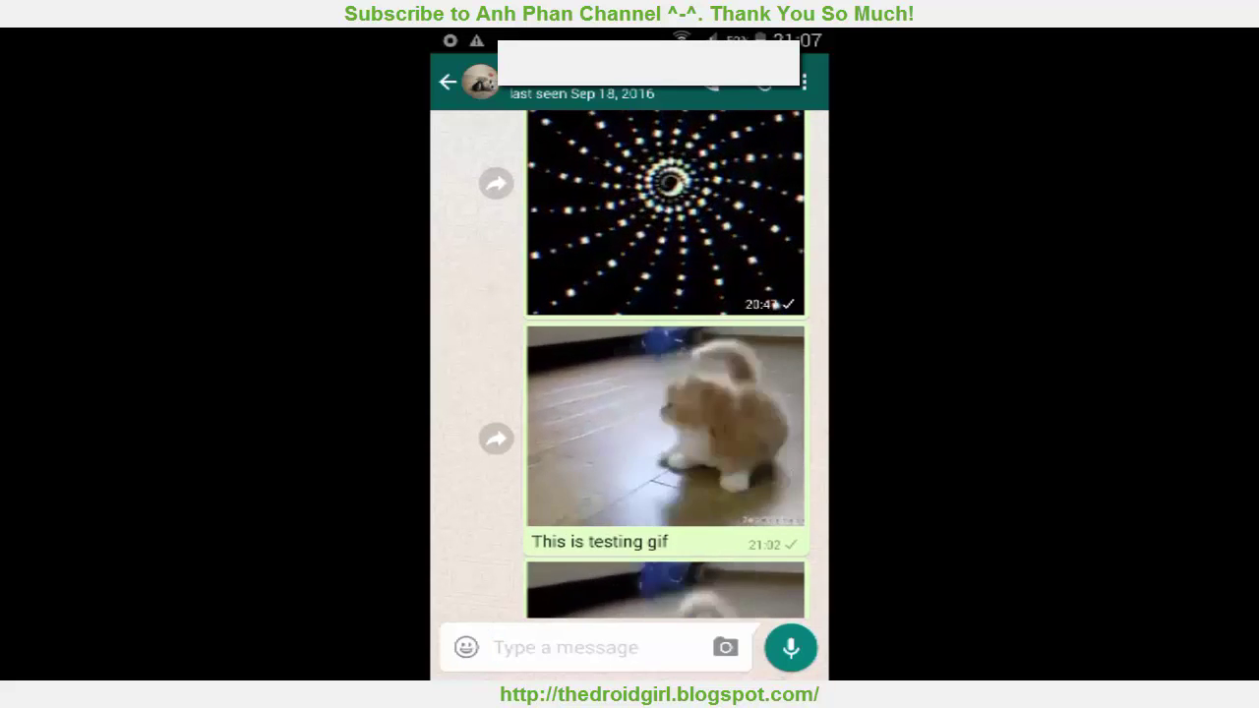
{"action": "scroll", "coordinate": [679, 529], "scroll_direction": "down", "scroll_amount": 5}
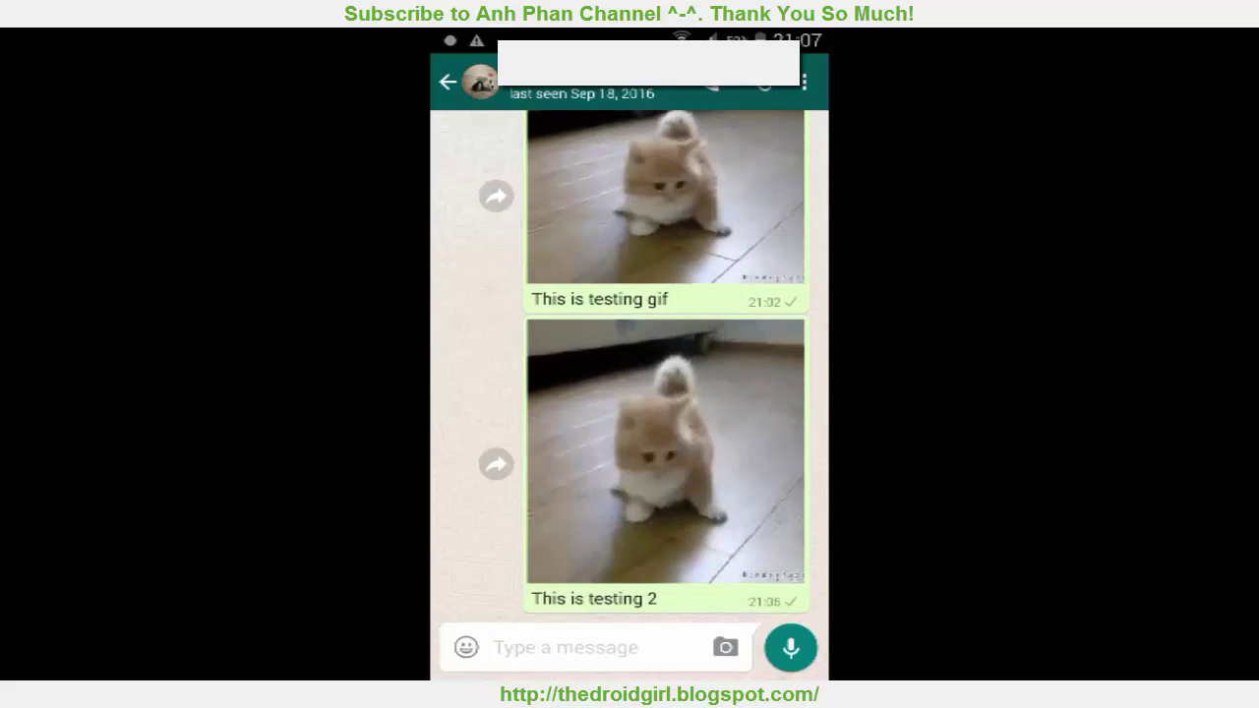